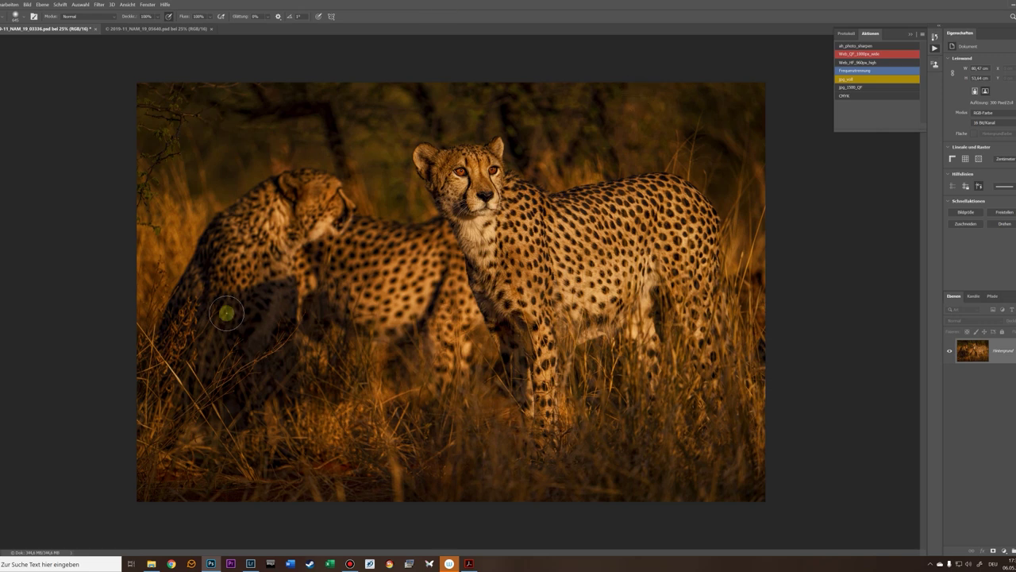
In File Explorer's Desktop folder, view the install option for the ILFORD .ICC printer profile and return to Photoshop without installing it
{"action": "left_click", "coordinate": [150, 563]}
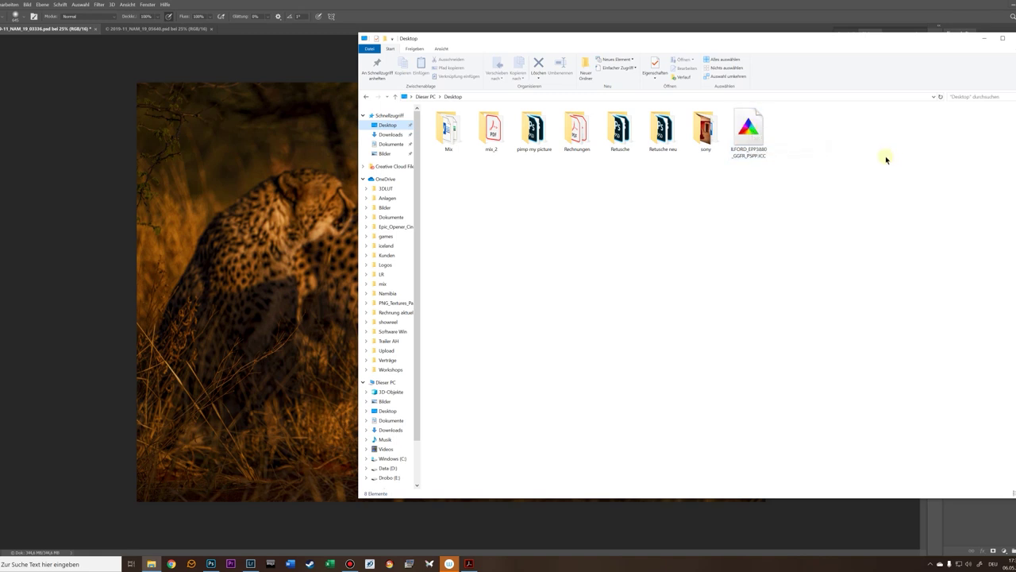
{"action": "right_click", "coordinate": [752, 131]}
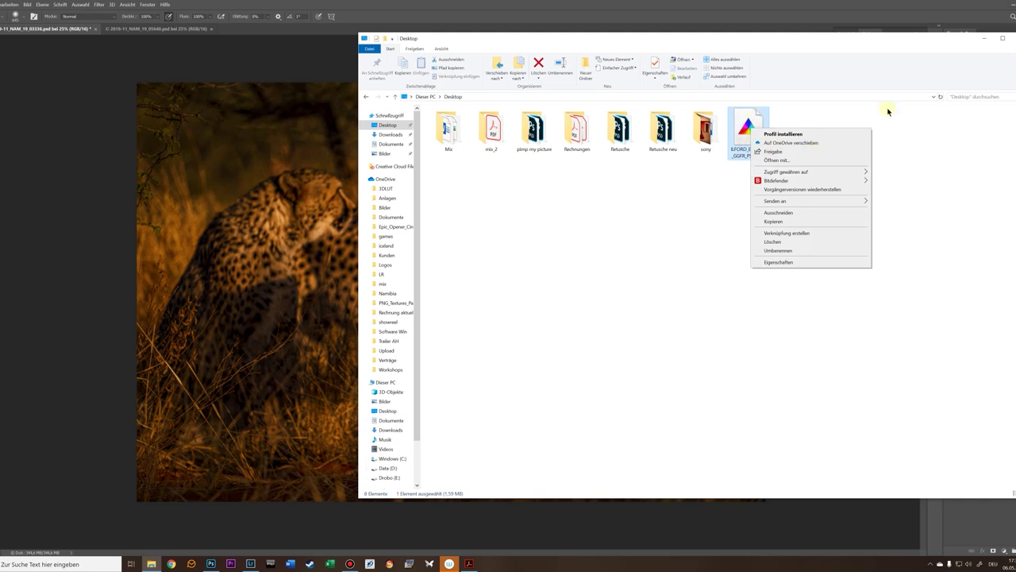
{"action": "left_click", "coordinate": [296, 112]}
{"action": "left_click", "coordinate": [297, 113]}
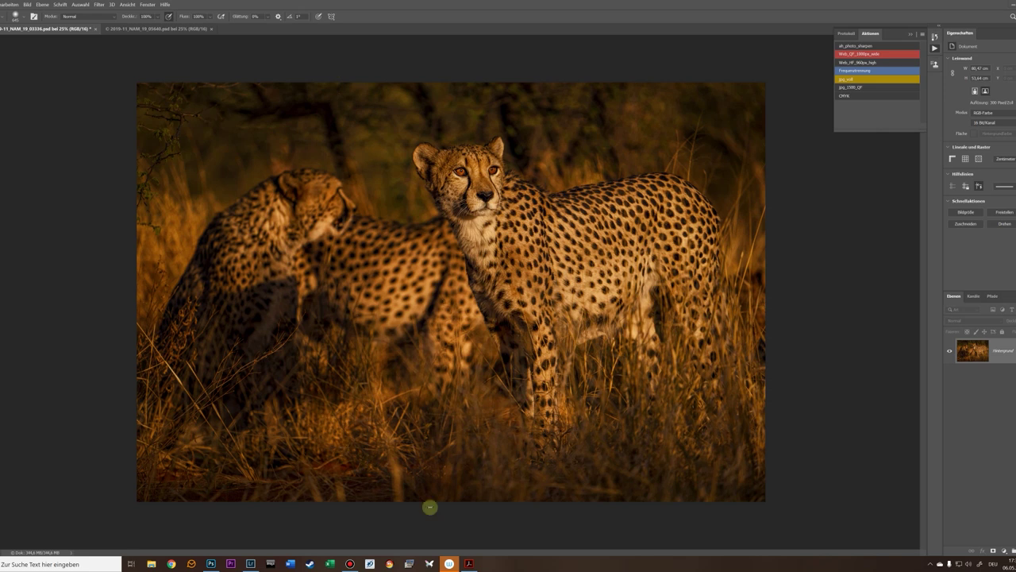
Check the paper settings table in Settings_SP3880.pdf in Acrobat and return to Photoshop
{"action": "left_click", "coordinate": [470, 565]}
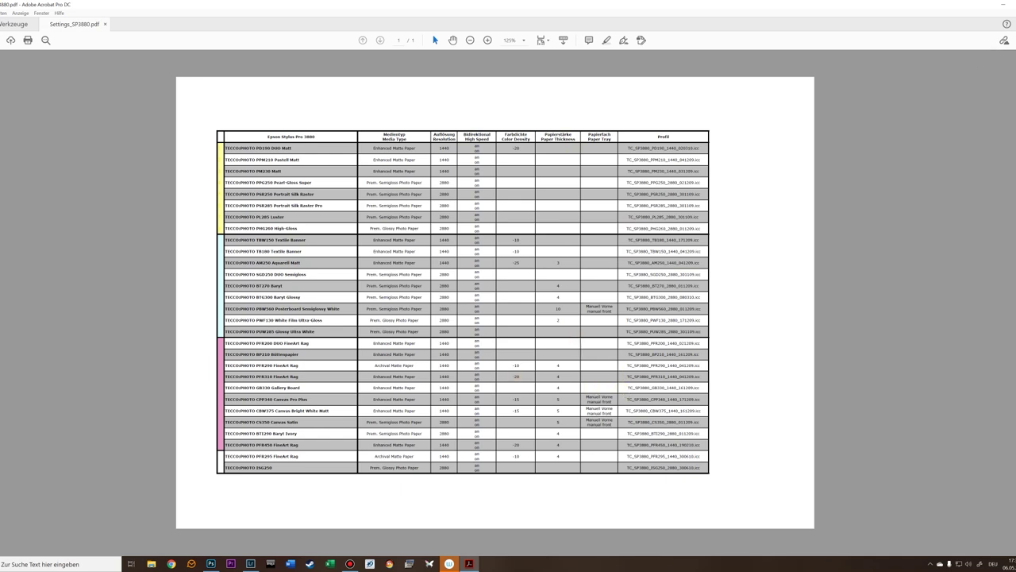
{"action": "left_click", "coordinate": [1004, 4]}
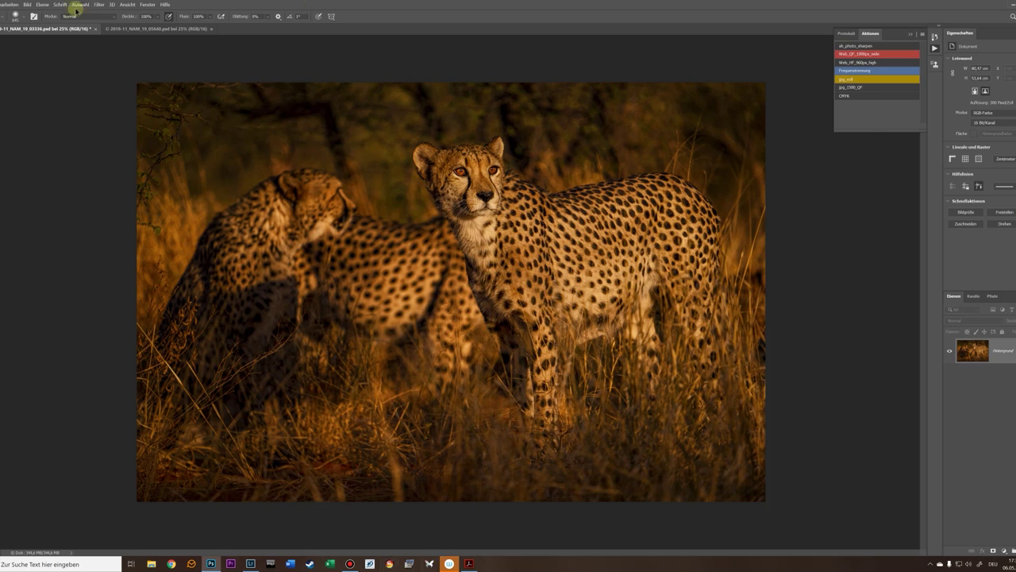
Open the Epson Stylus Pro 3880 driver settings for printing the cheetah photo and set the medium to Premium Semigloss Photo Paper
{"action": "key", "text": "ctrl+p"}
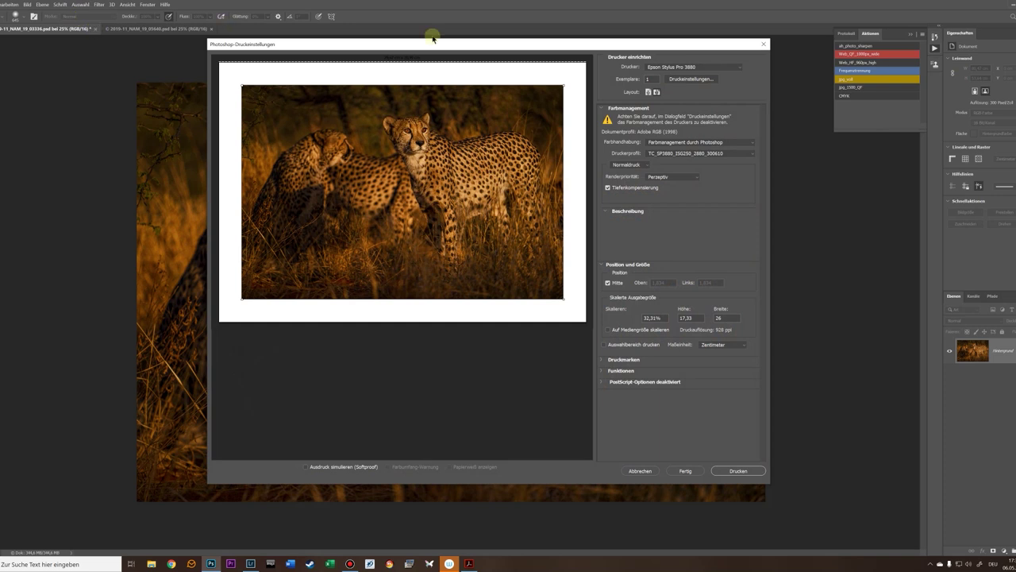
{"action": "left_click", "coordinate": [693, 79]}
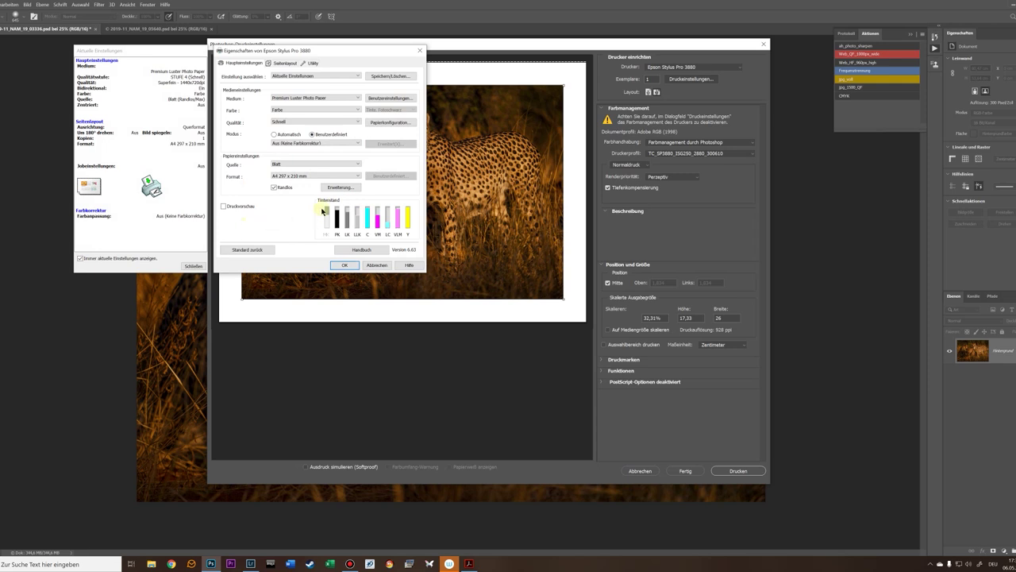
{"action": "left_click", "coordinate": [275, 188]}
{"action": "left_click", "coordinate": [338, 98]}
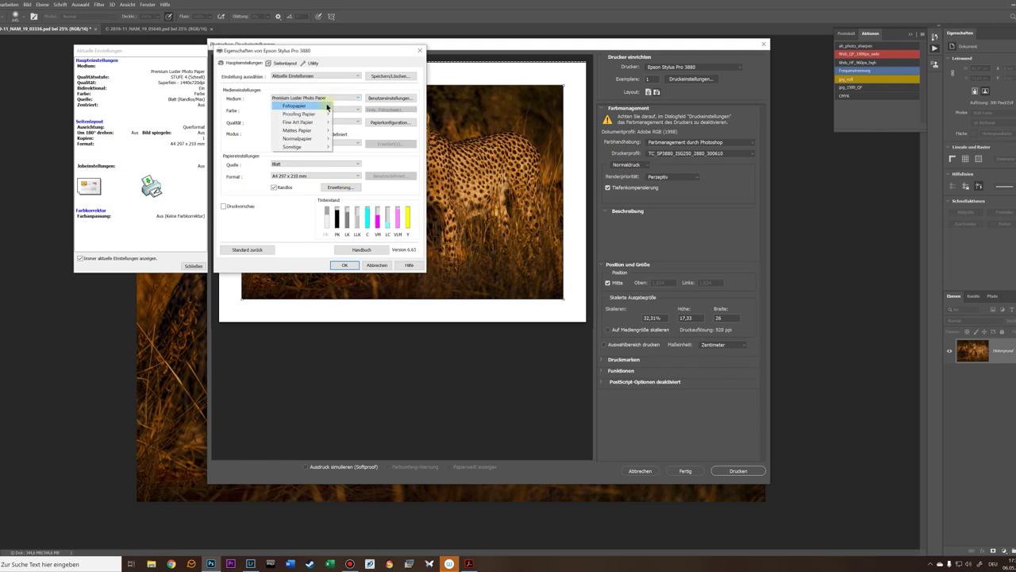
{"action": "mouse_move", "coordinate": [318, 108]}
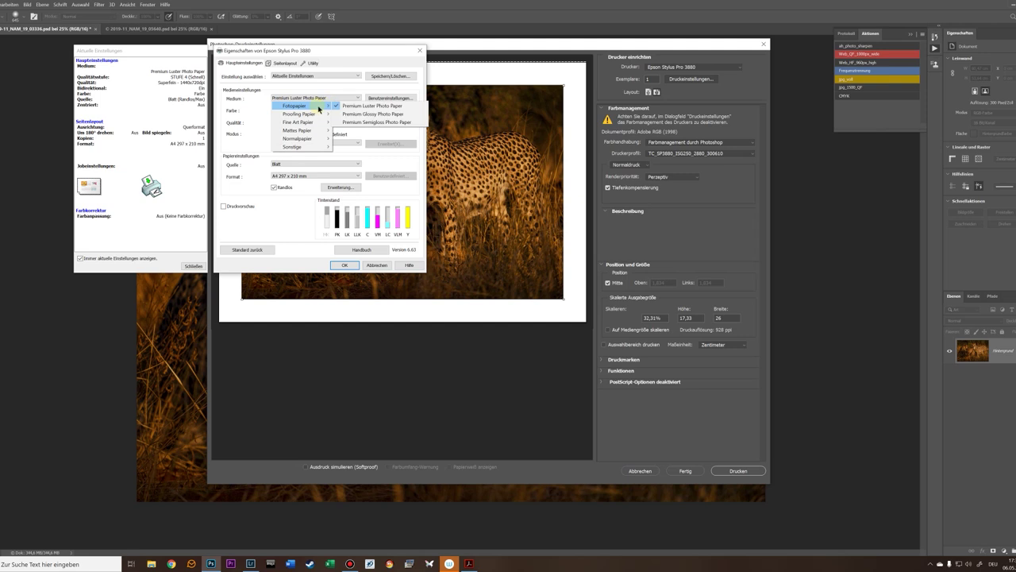
{"action": "left_click", "coordinate": [372, 124]}
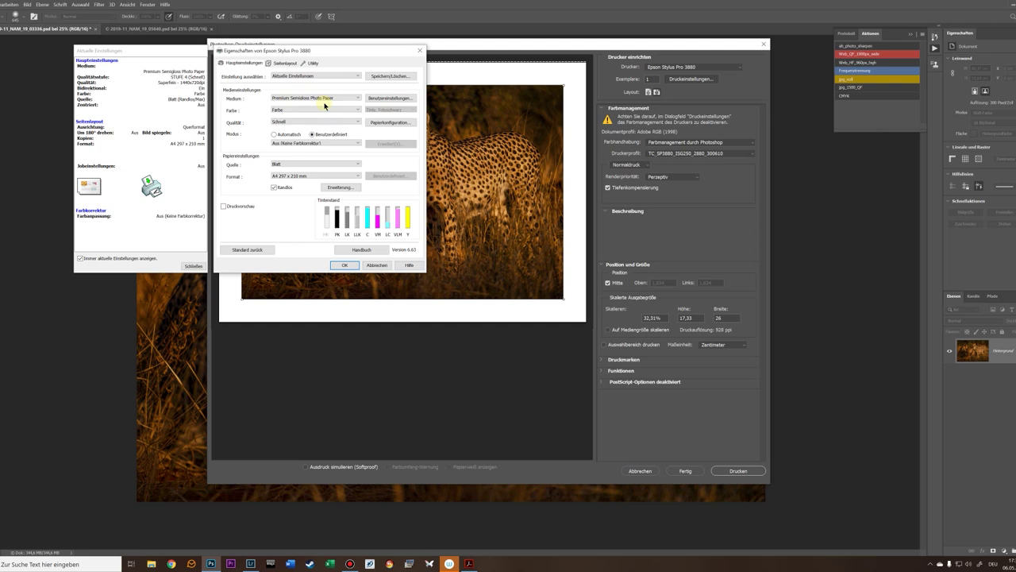
Set the paper thickness to 4 (0.1 mm) in the paper configuration and accept the printer driver settings
{"action": "left_click", "coordinate": [387, 124]}
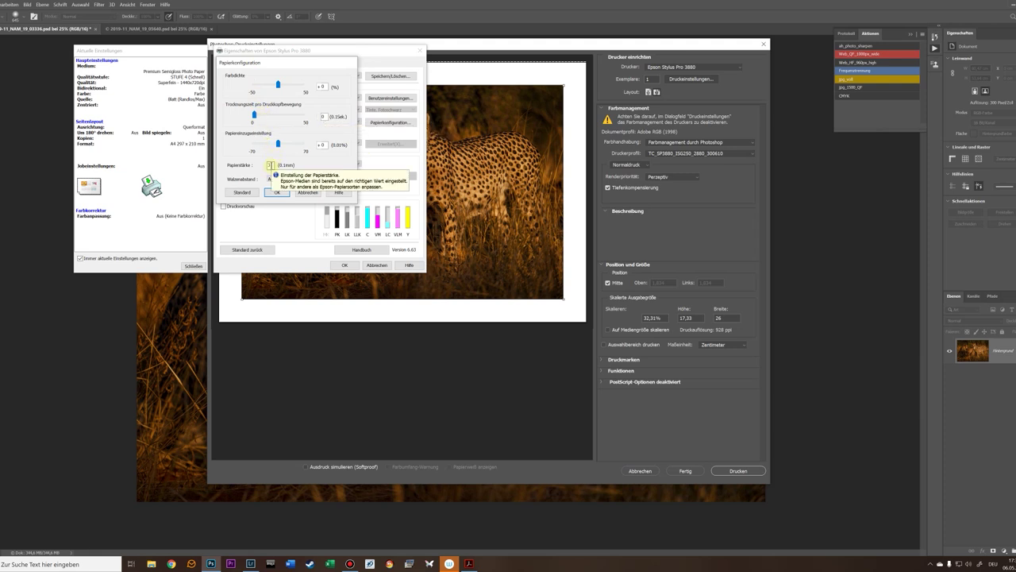
{"action": "type", "text": "4"}
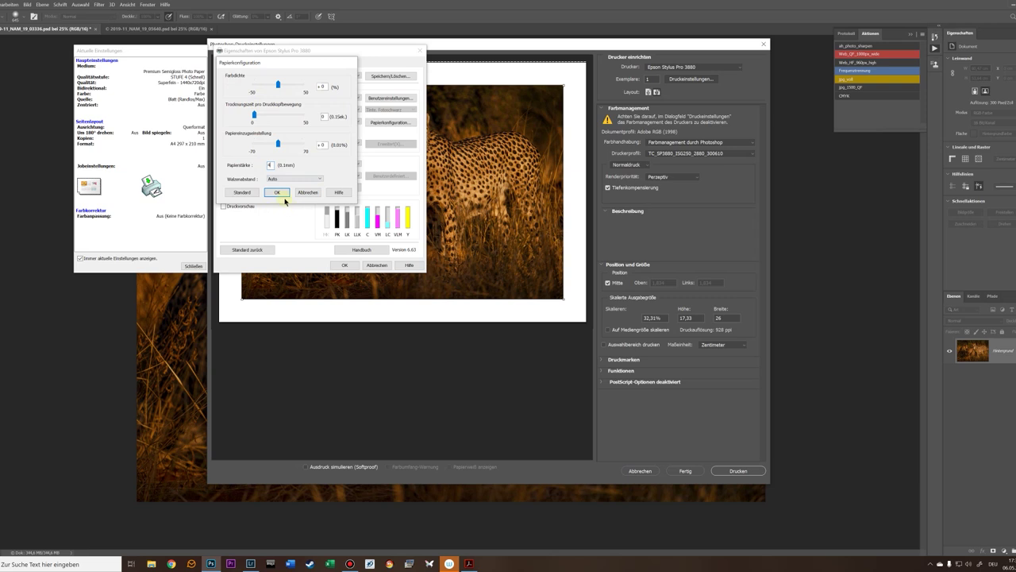
{"action": "left_click", "coordinate": [278, 193]}
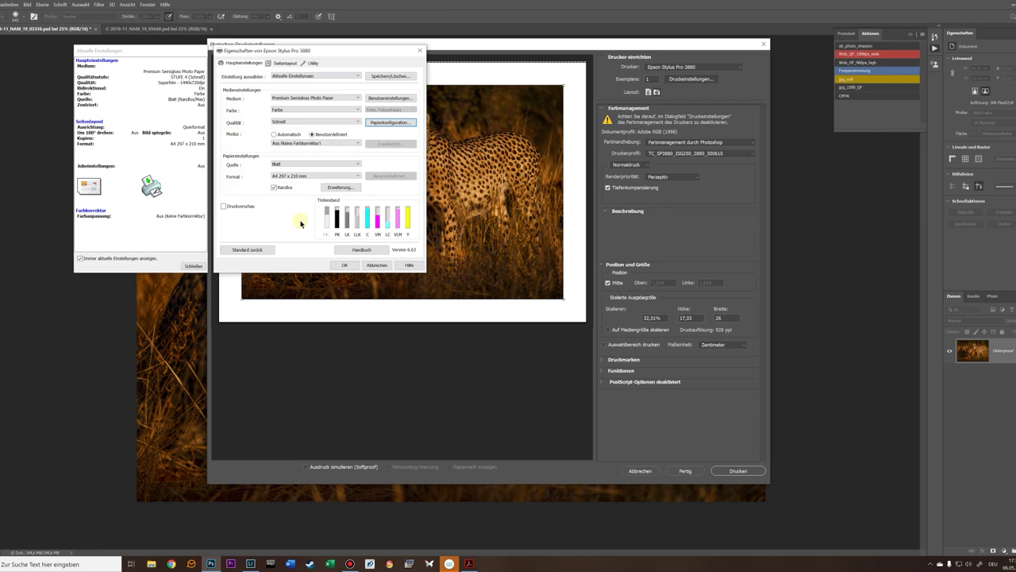
{"action": "left_click", "coordinate": [345, 267]}
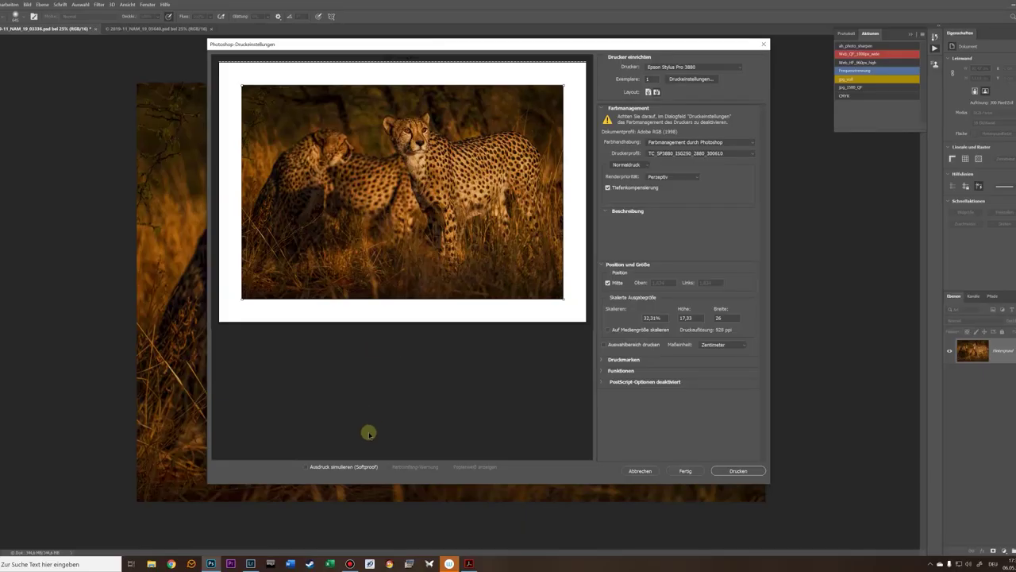
Turn on the print simulation (Softproof), previewing it with paper white and comparing it against the unproofed image
{"action": "left_click", "coordinate": [306, 467]}
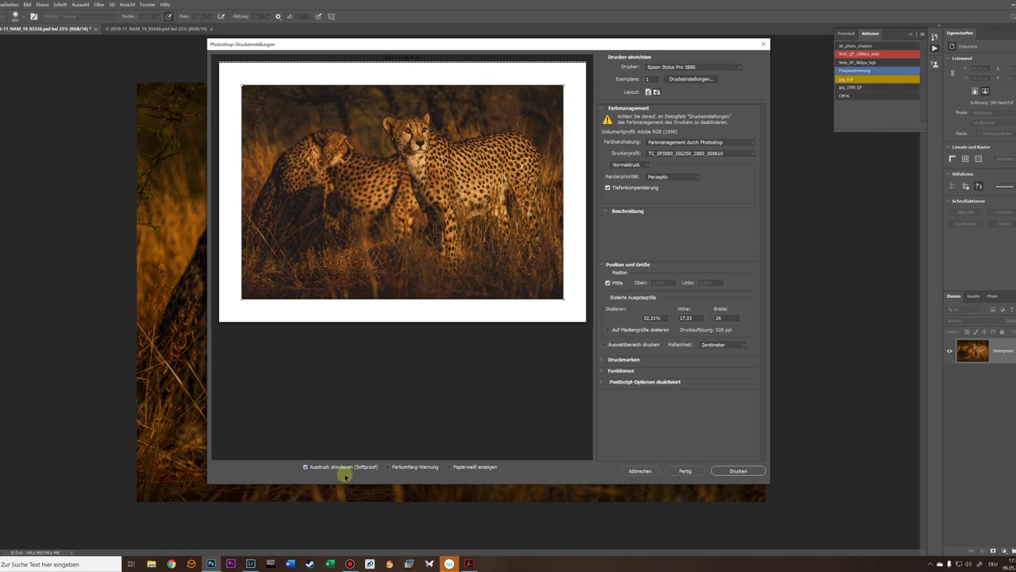
{"action": "left_click", "coordinate": [450, 467]}
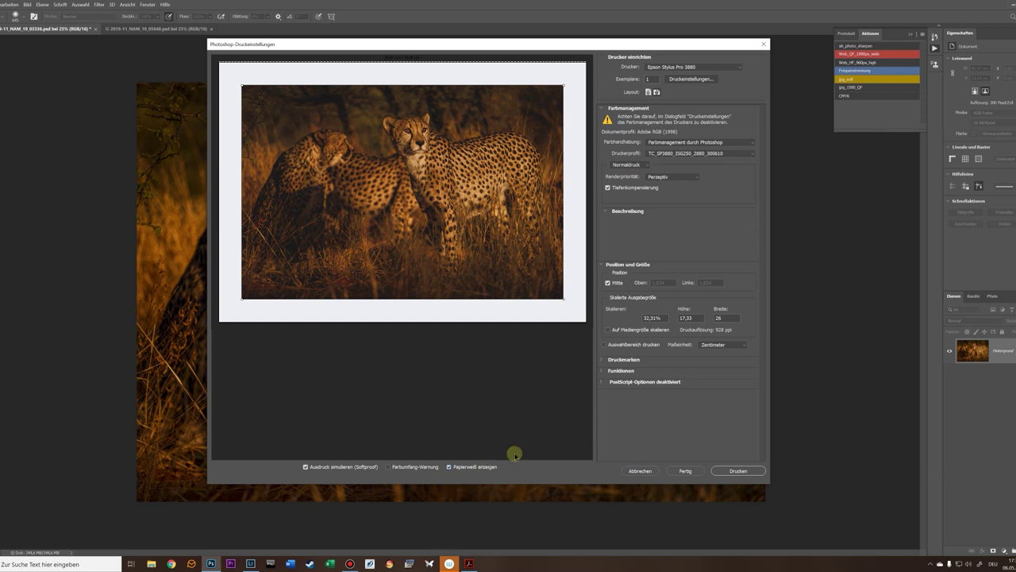
{"action": "left_click", "coordinate": [305, 468]}
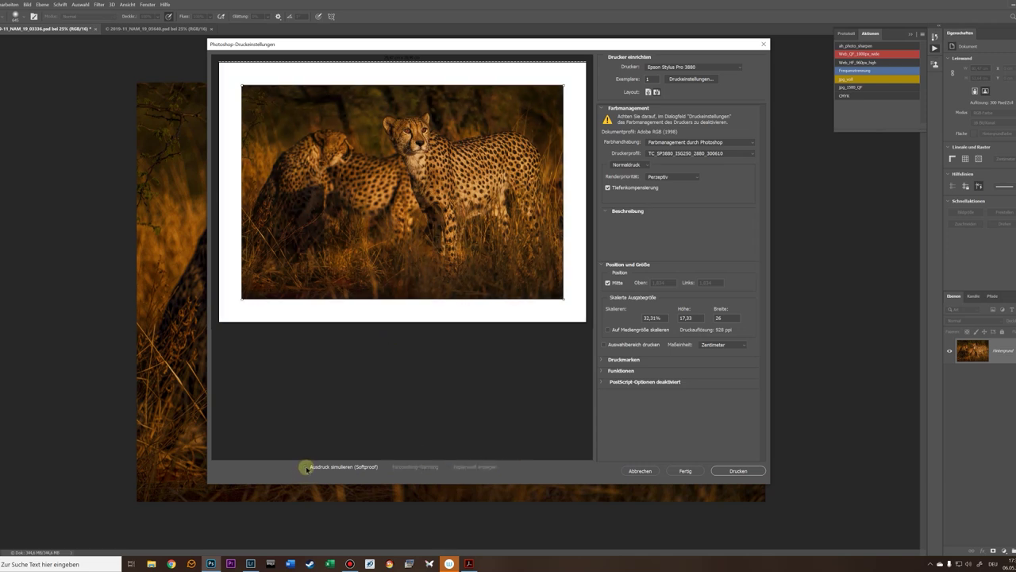
{"action": "left_click", "coordinate": [305, 467]}
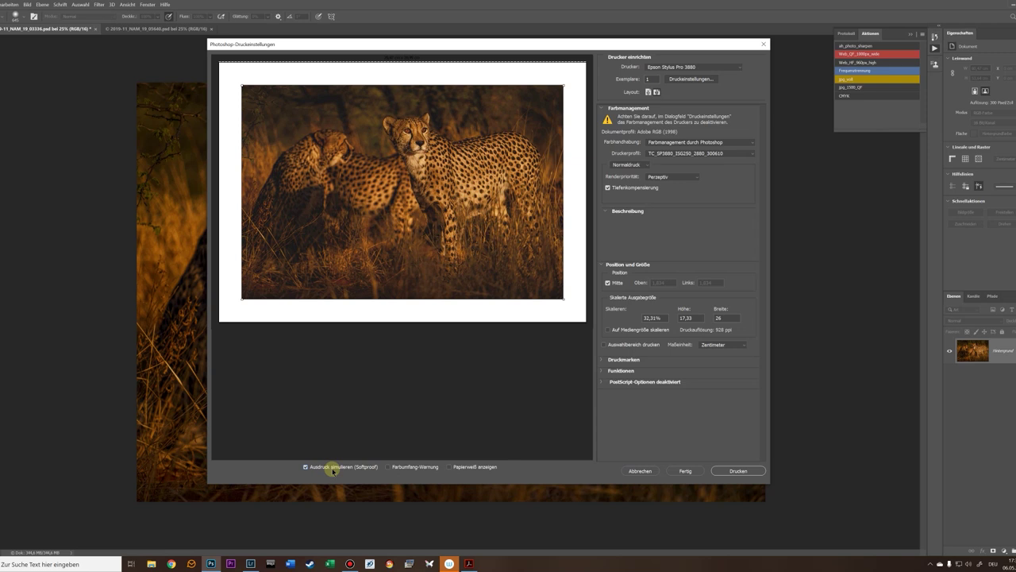
Try the printer profile TC_SP3880_PD190_1440_020310 and compare its preview with and without soft proofing and paper white
{"action": "left_click", "coordinate": [702, 154]}
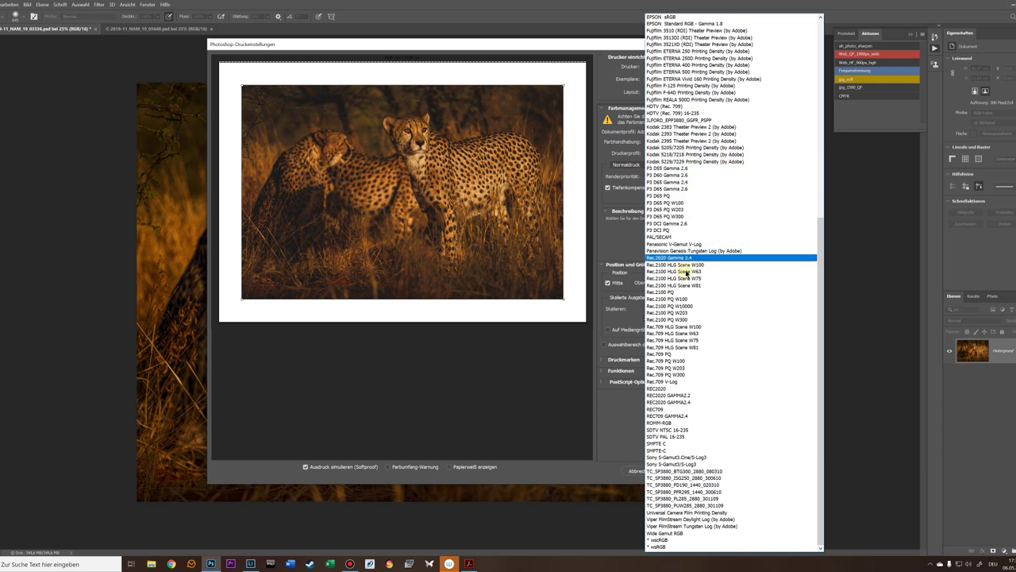
{"action": "left_click", "coordinate": [687, 486]}
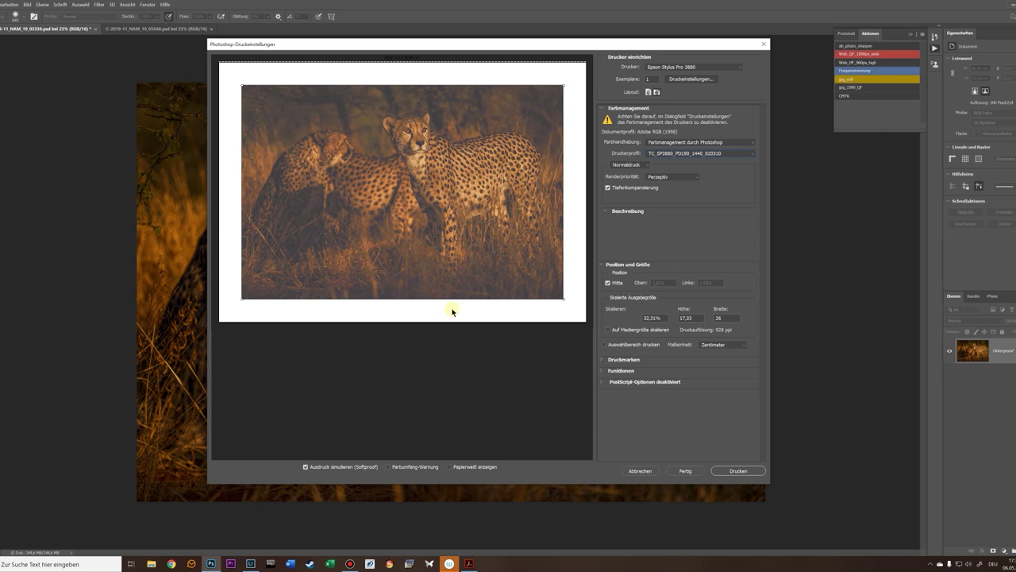
{"action": "left_click", "coordinate": [305, 467]}
{"action": "left_click", "coordinate": [305, 468]}
{"action": "left_click", "coordinate": [449, 468]}
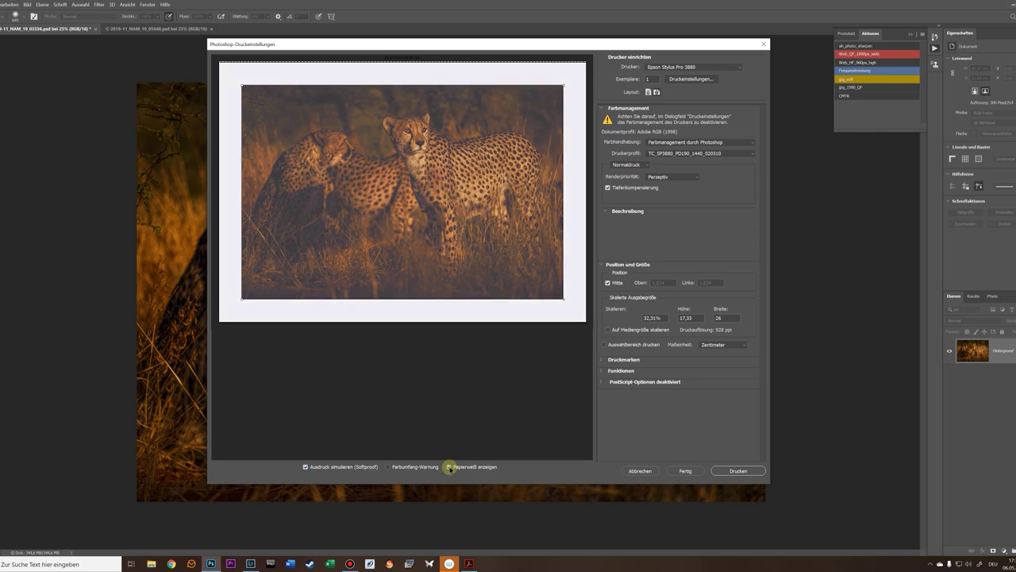
{"action": "left_click", "coordinate": [306, 467]}
{"action": "left_click", "coordinate": [306, 467]}
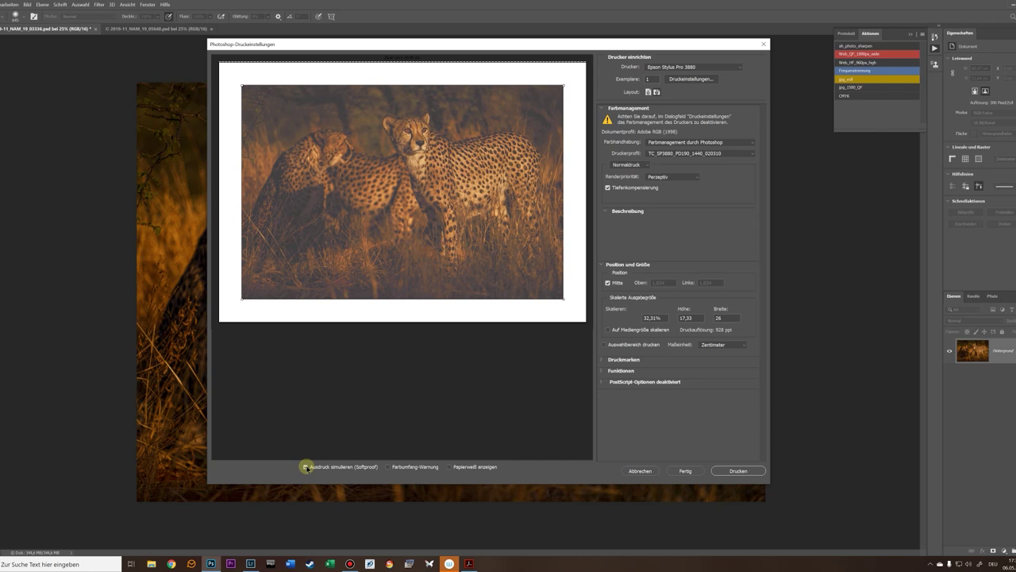
Switch the printer profile to TC_SP3880_ISG250_2880_300610 and compare its soft proof with paper white against the unproofed image
{"action": "left_click", "coordinate": [693, 154]}
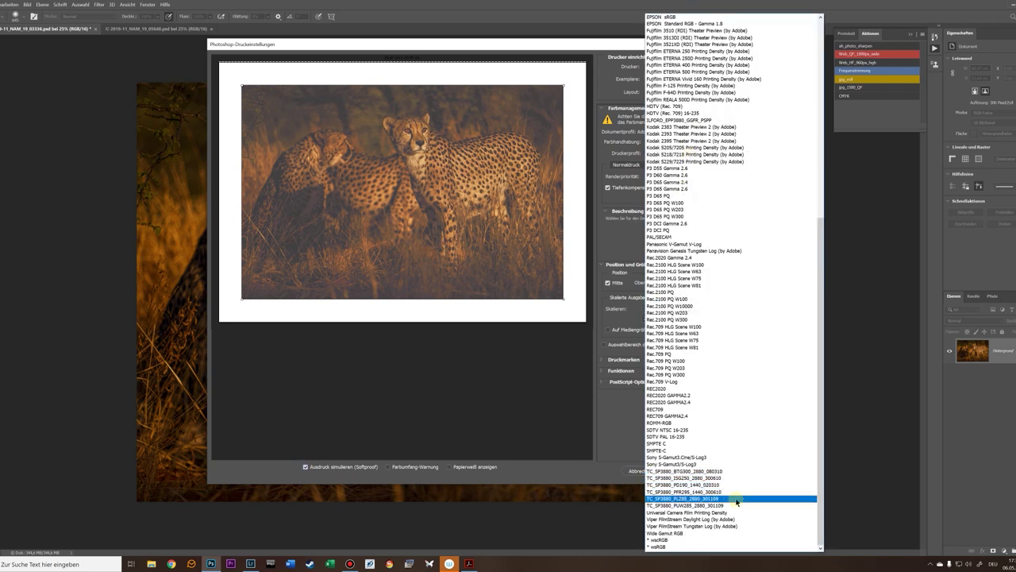
{"action": "left_click", "coordinate": [695, 478]}
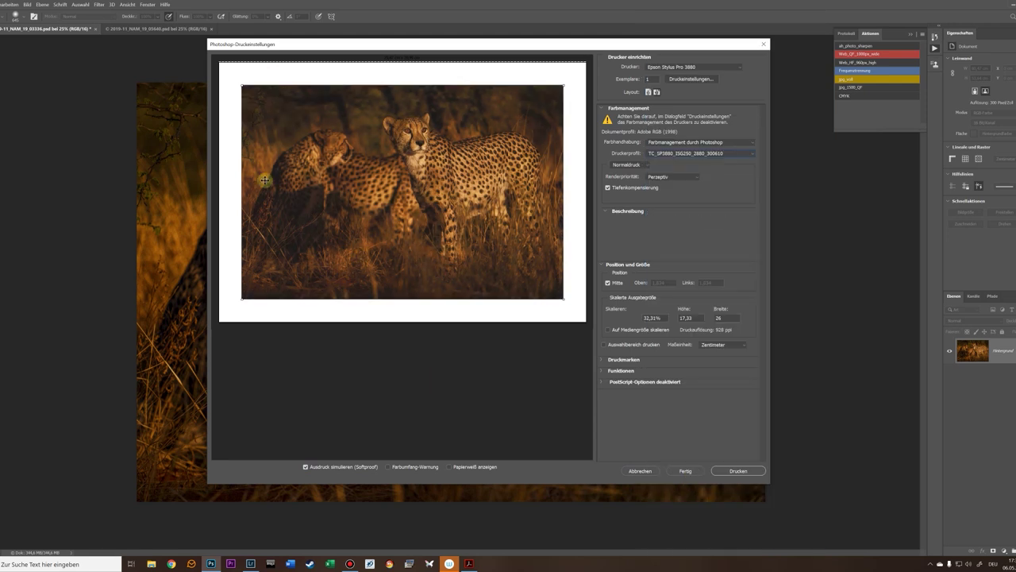
{"action": "left_click", "coordinate": [450, 467]}
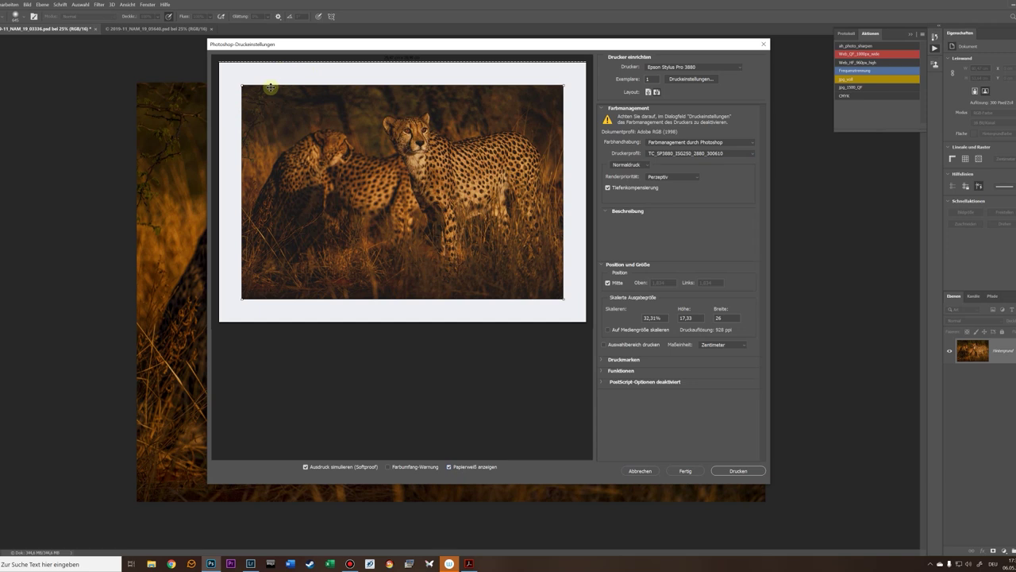
{"action": "left_click", "coordinate": [306, 466]}
{"action": "left_click", "coordinate": [305, 467]}
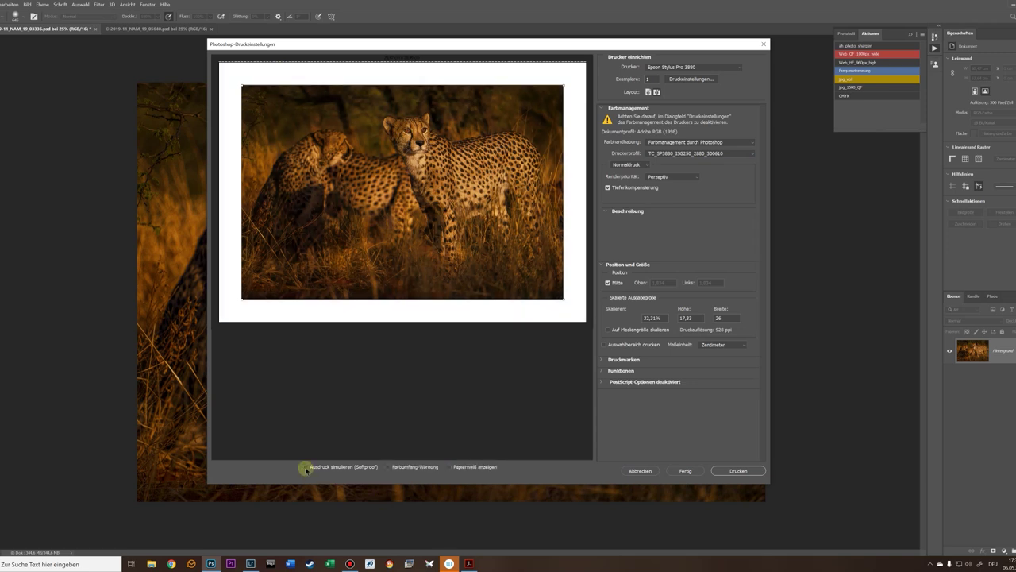
{"action": "left_click", "coordinate": [449, 467]}
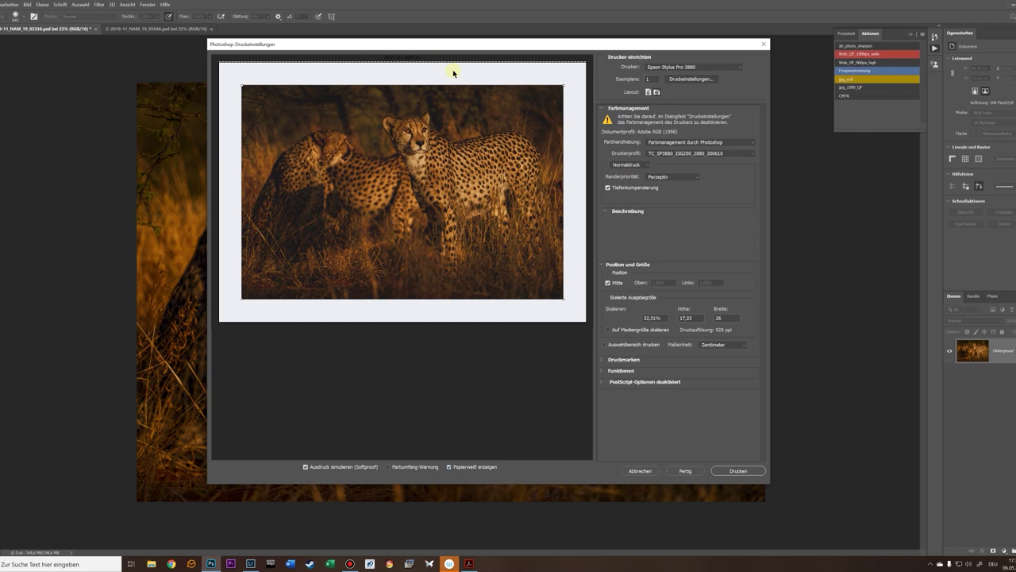
Set the printer profile to ILFORD_EPP3880_GGFR_PSPP, compare with and without soft proofing, and keep the proof with paper white shown
{"action": "left_click", "coordinate": [675, 154]}
{"action": "left_click", "coordinate": [679, 120]}
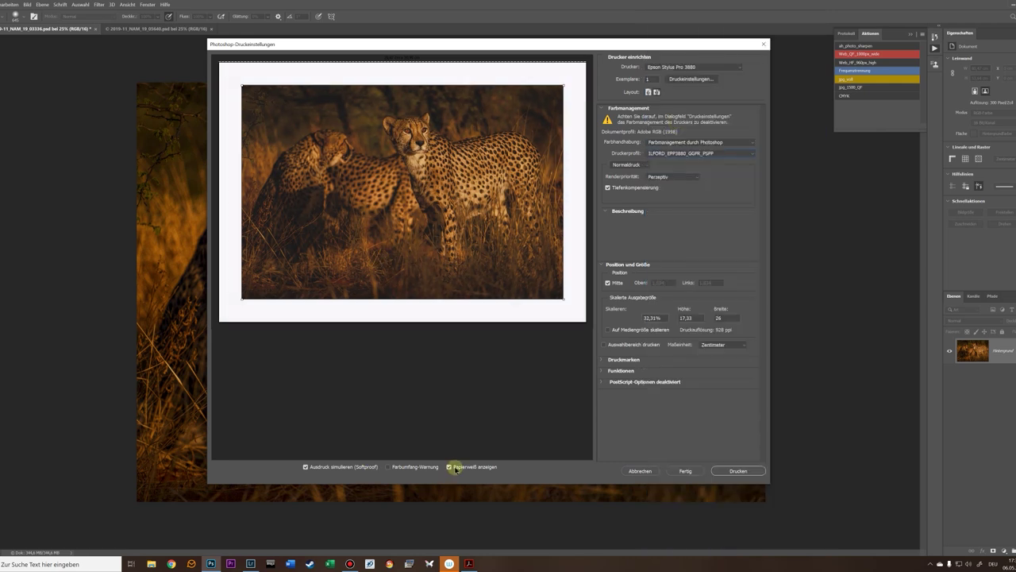
{"action": "left_click", "coordinate": [305, 466]}
{"action": "left_click", "coordinate": [306, 467]}
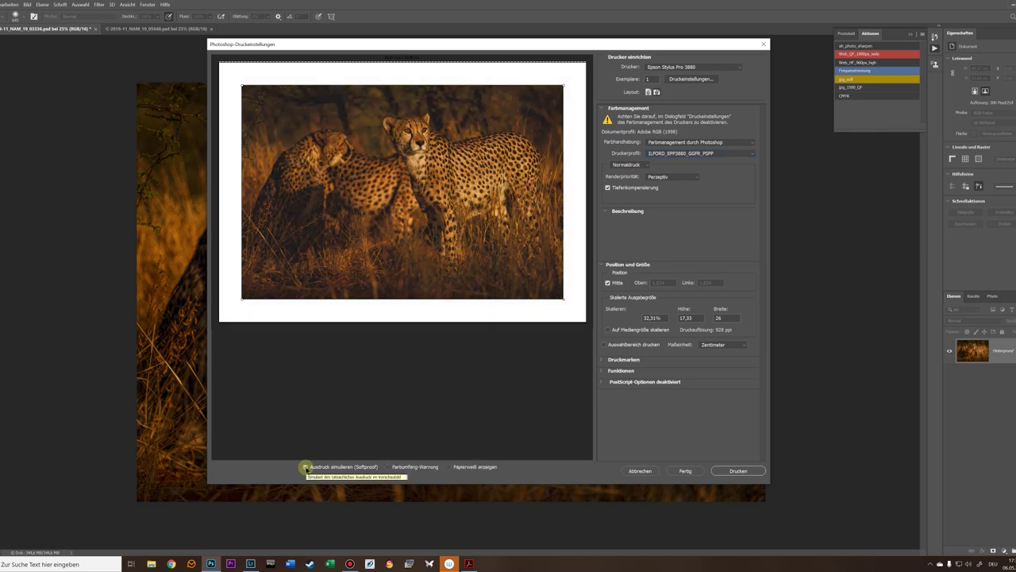
{"action": "left_click", "coordinate": [449, 466]}
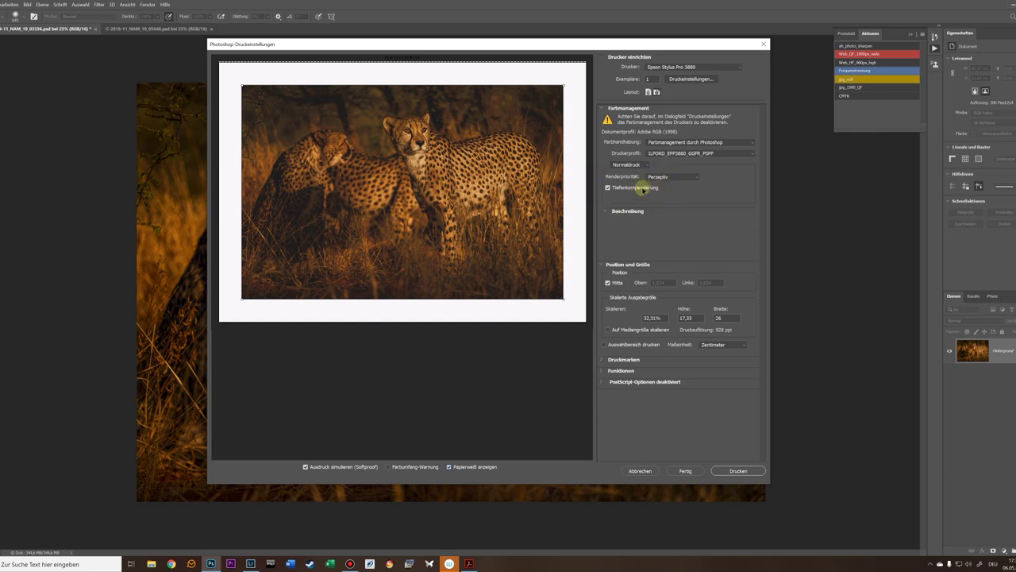
Try the rendering intent Relativ farbmetrisch for the print and switch it back to Perzeptiv
{"action": "mouse_move", "coordinate": [640, 188]}
{"action": "mouse_move", "coordinate": [666, 178]}
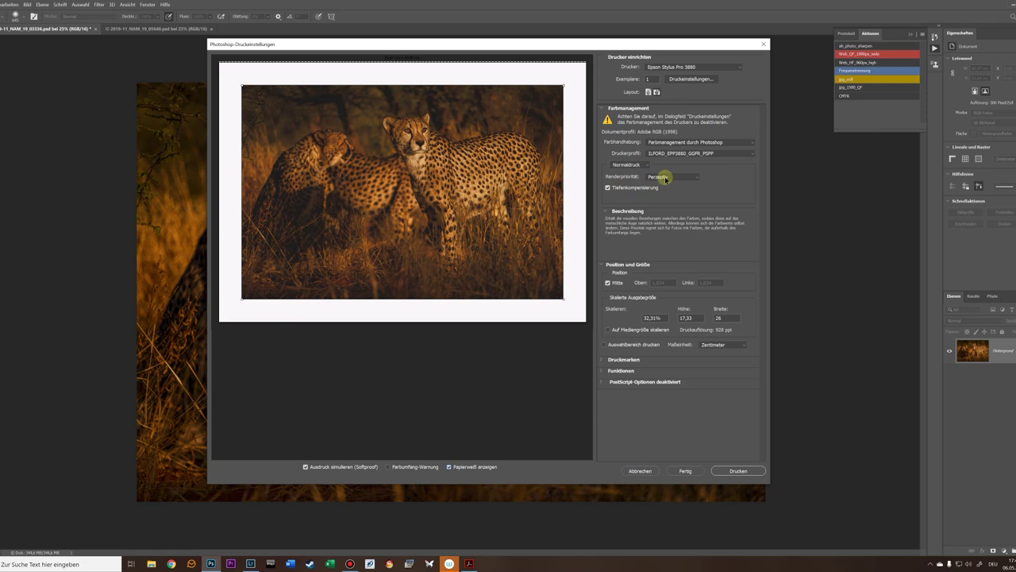
{"action": "left_click", "coordinate": [665, 177]}
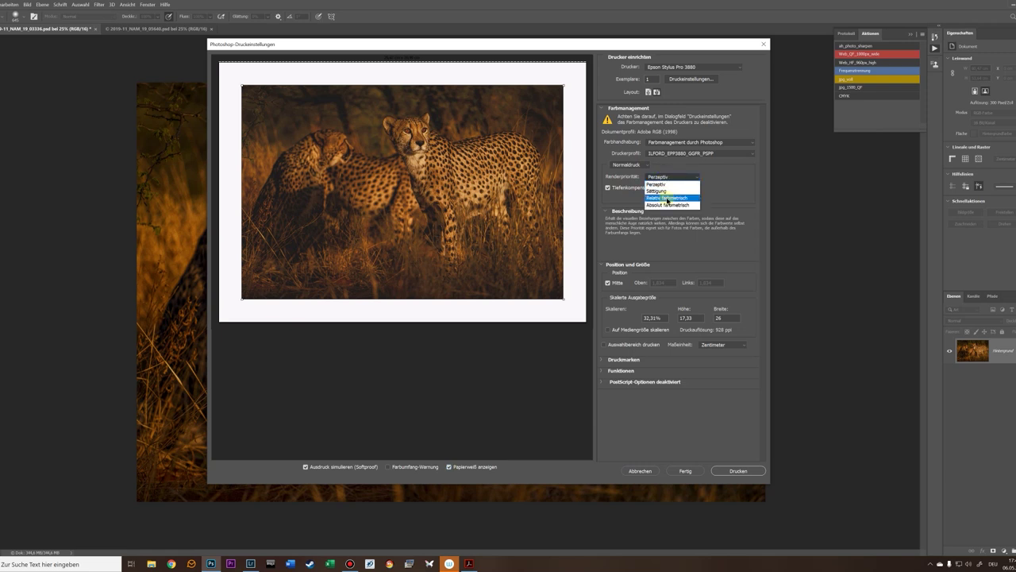
{"action": "left_click", "coordinate": [667, 198]}
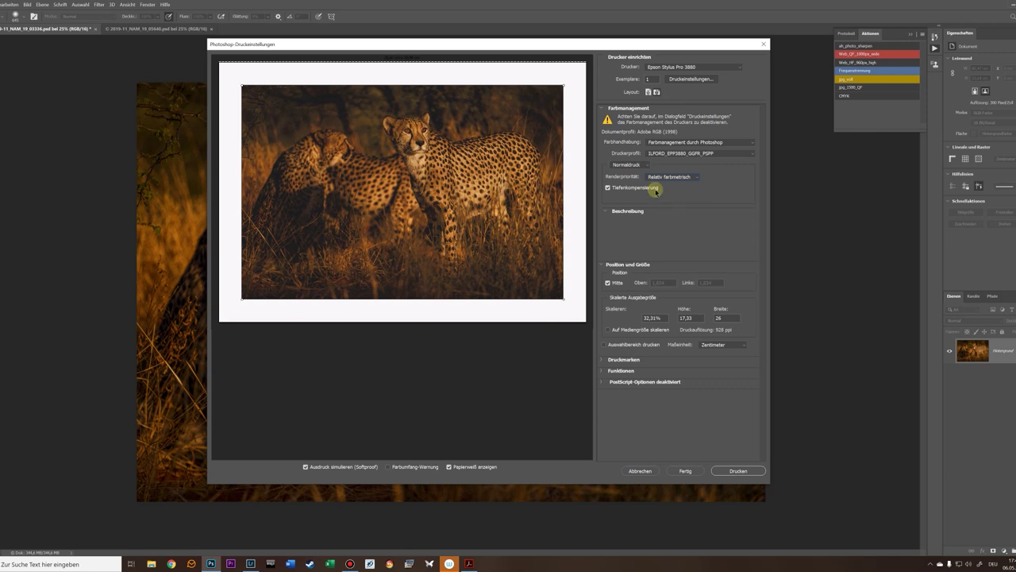
{"action": "left_click", "coordinate": [662, 176]}
{"action": "left_click", "coordinate": [666, 189]}
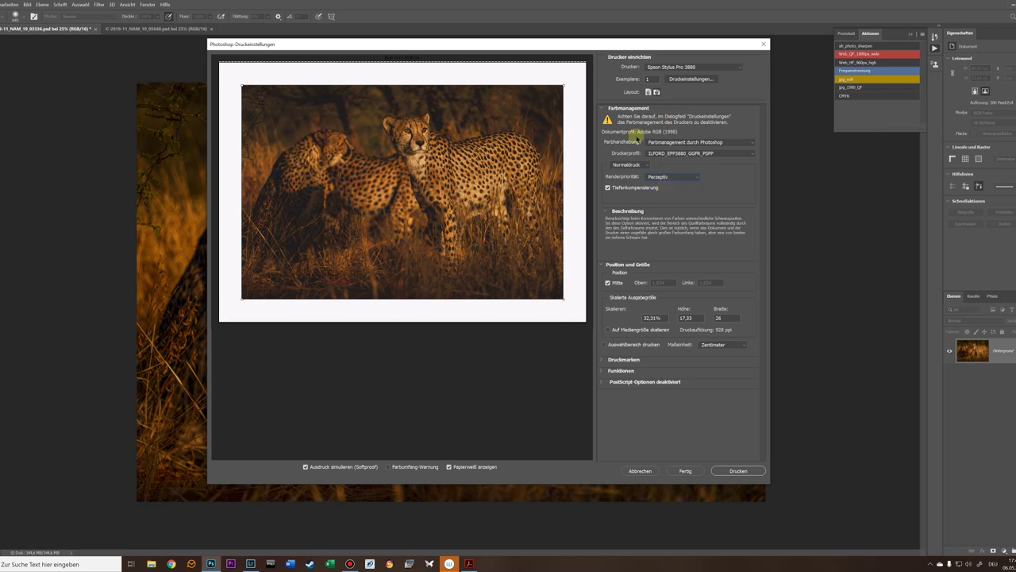
Try scaling the image to the media size, and try a print height of 21 cm instead
{"action": "left_click", "coordinate": [608, 328]}
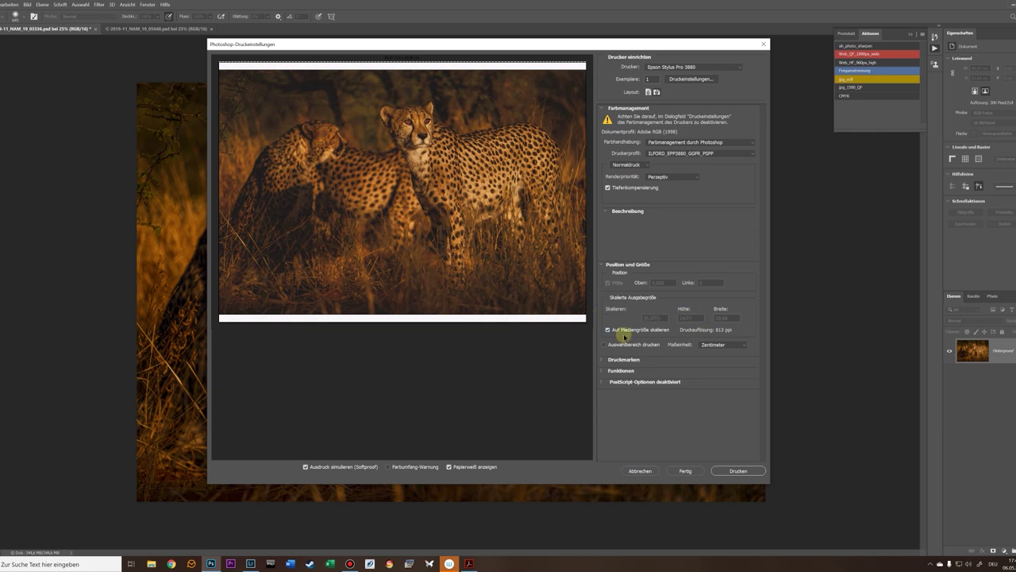
{"action": "left_click", "coordinate": [609, 330]}
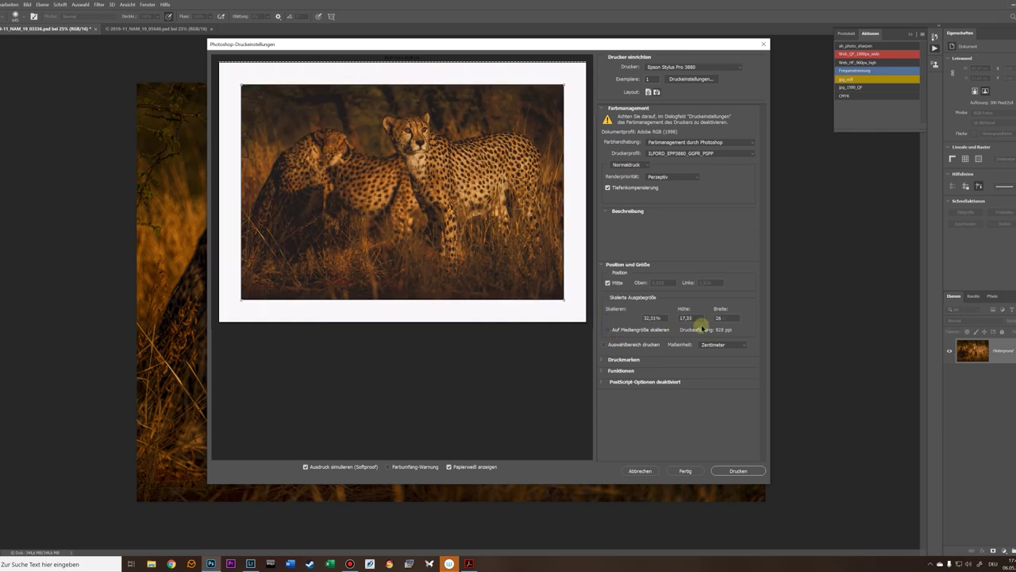
{"action": "double_click", "coordinate": [643, 318]}
{"action": "double_click", "coordinate": [721, 318]}
{"action": "double_click", "coordinate": [693, 318]}
{"action": "type", "text": "21"}
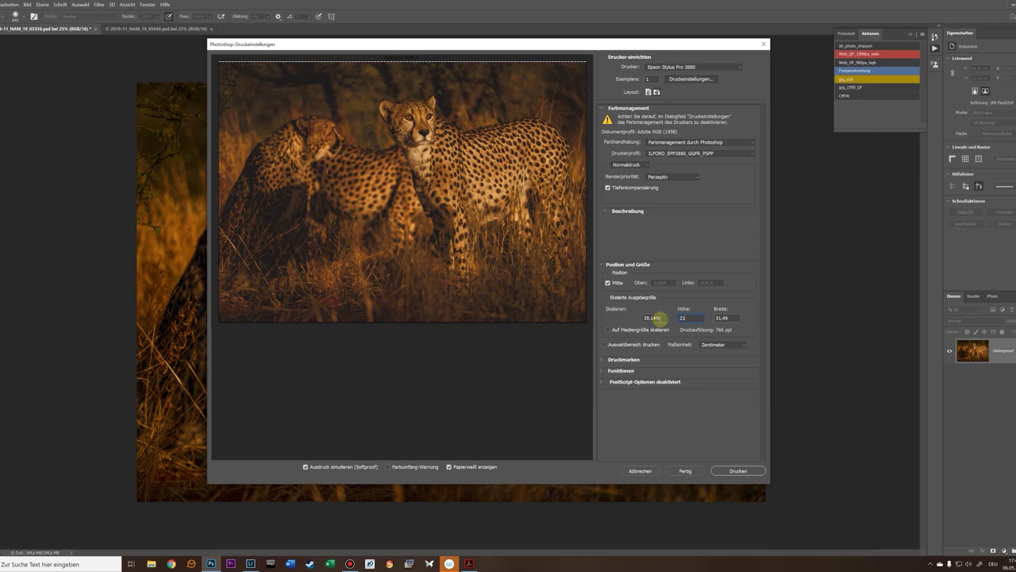
Set the scaled print width to 27 cm
{"action": "left_click_drag", "start_coordinate": [691, 318], "coordinate": [675, 316]}
{"action": "left_click_drag", "start_coordinate": [738, 318], "coordinate": [718, 318]}
{"action": "type", "text": "27"}
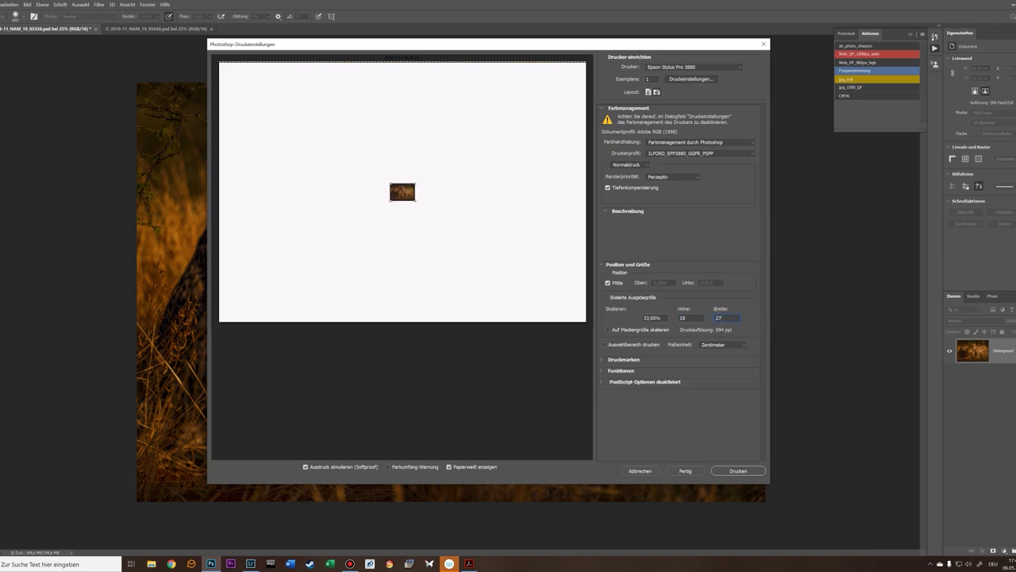